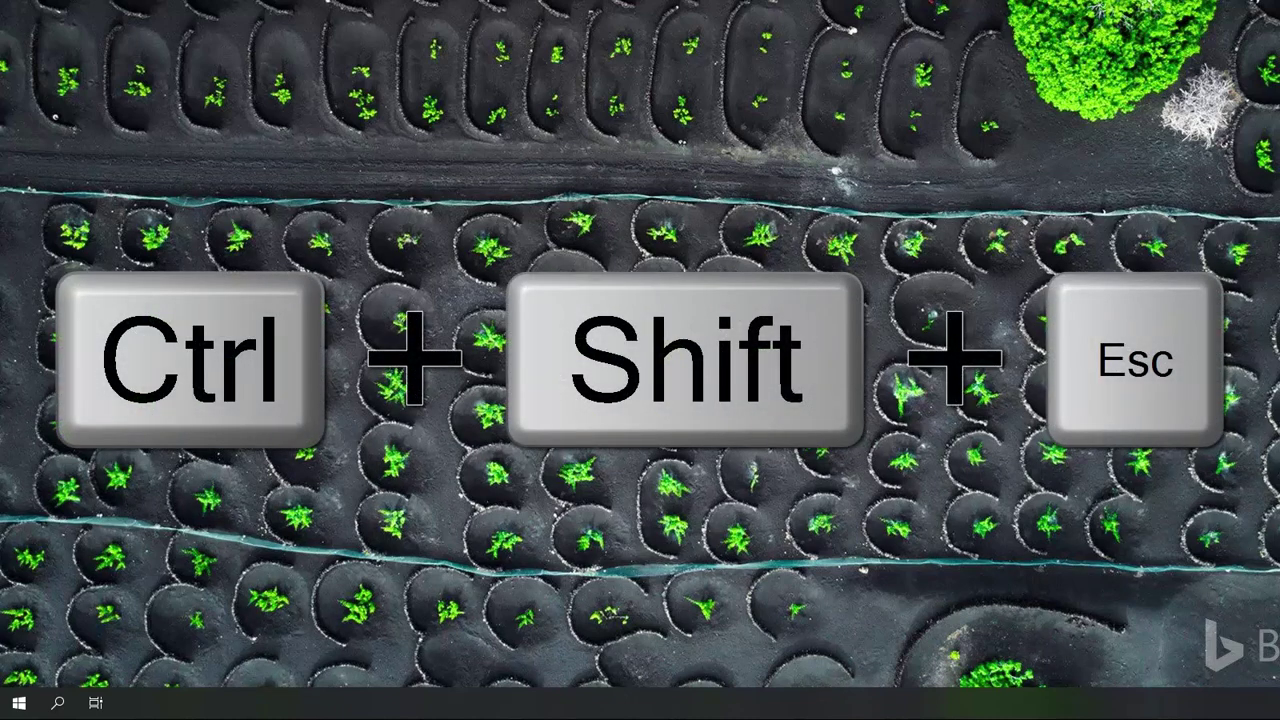
Step: Open Task Manager, look through the list of running processes, and close it
{"action": "key", "text": "ctrl+shift+Escape"}
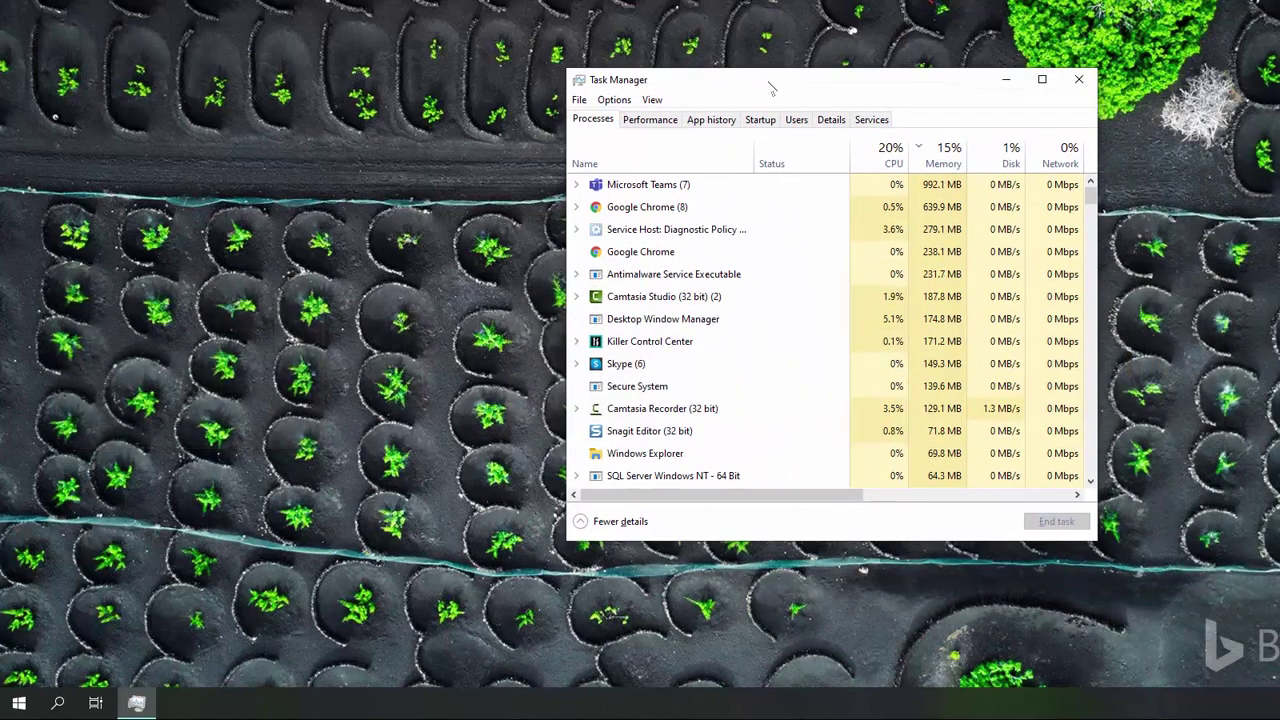
{"action": "right_click", "coordinate": [679, 699]}
{"action": "left_click", "coordinate": [739, 616]}
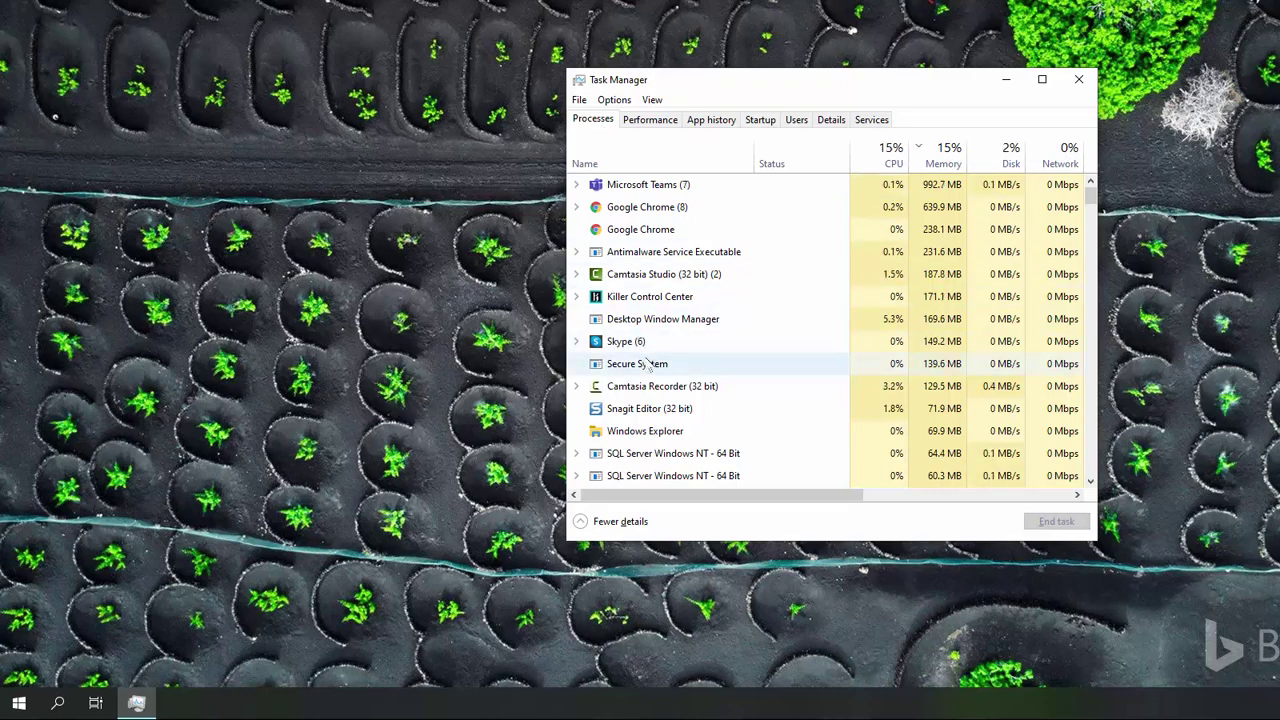
{"action": "left_click", "coordinate": [648, 366]}
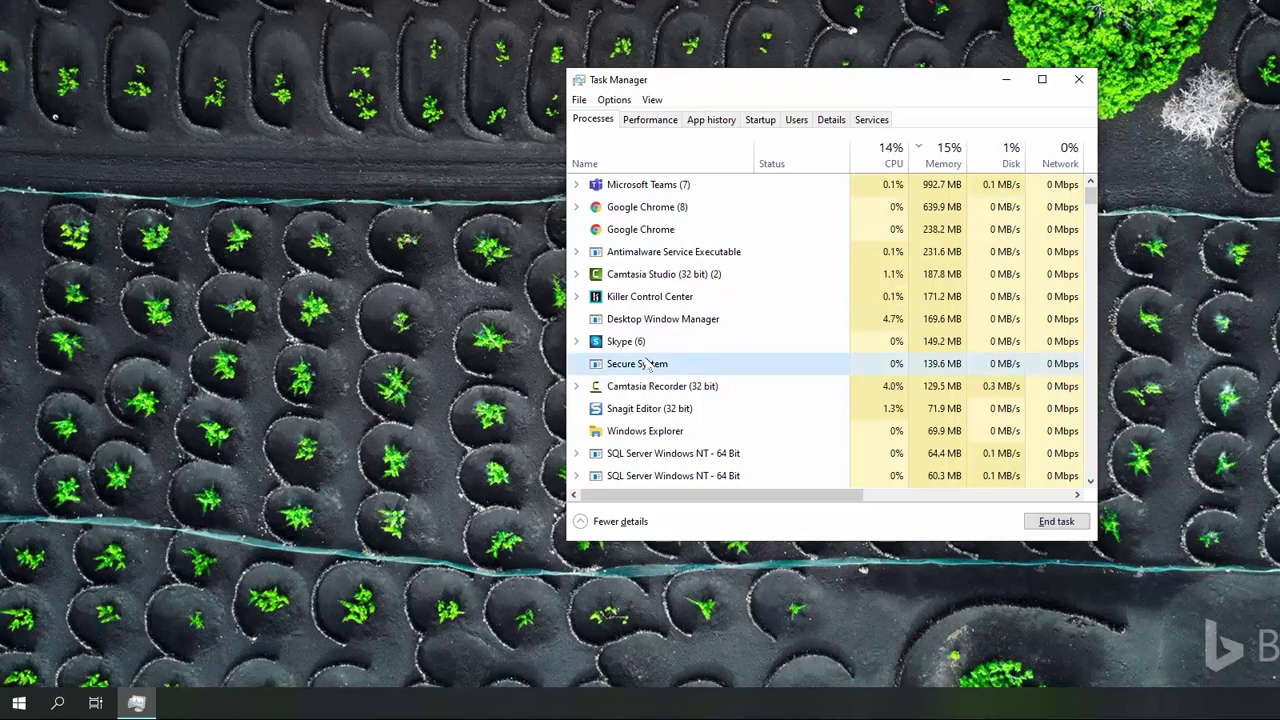
{"action": "scroll", "coordinate": [648, 366], "scroll_direction": "down", "scroll_amount": 5}
{"action": "key", "text": "alt+F4"}
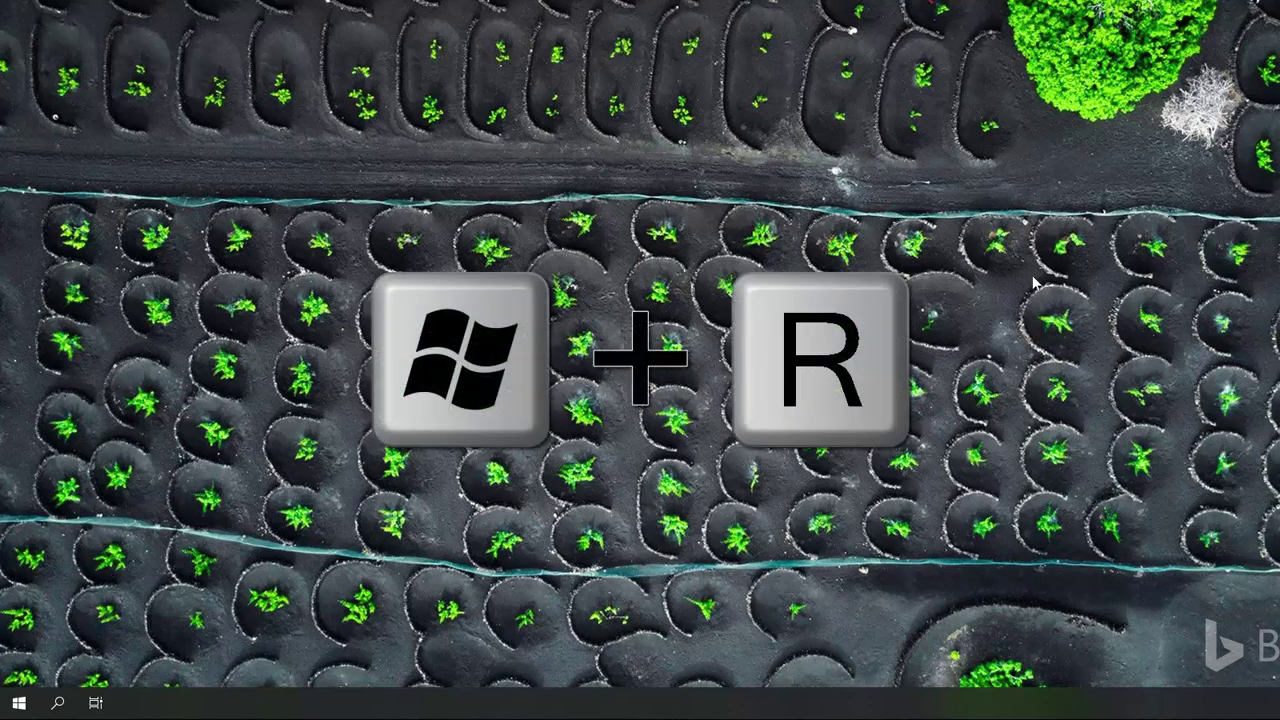
Step: Open Task Scheduler by running taskschd.msc
{"action": "key", "text": "super+r"}
{"action": "type", "text": "tas"}
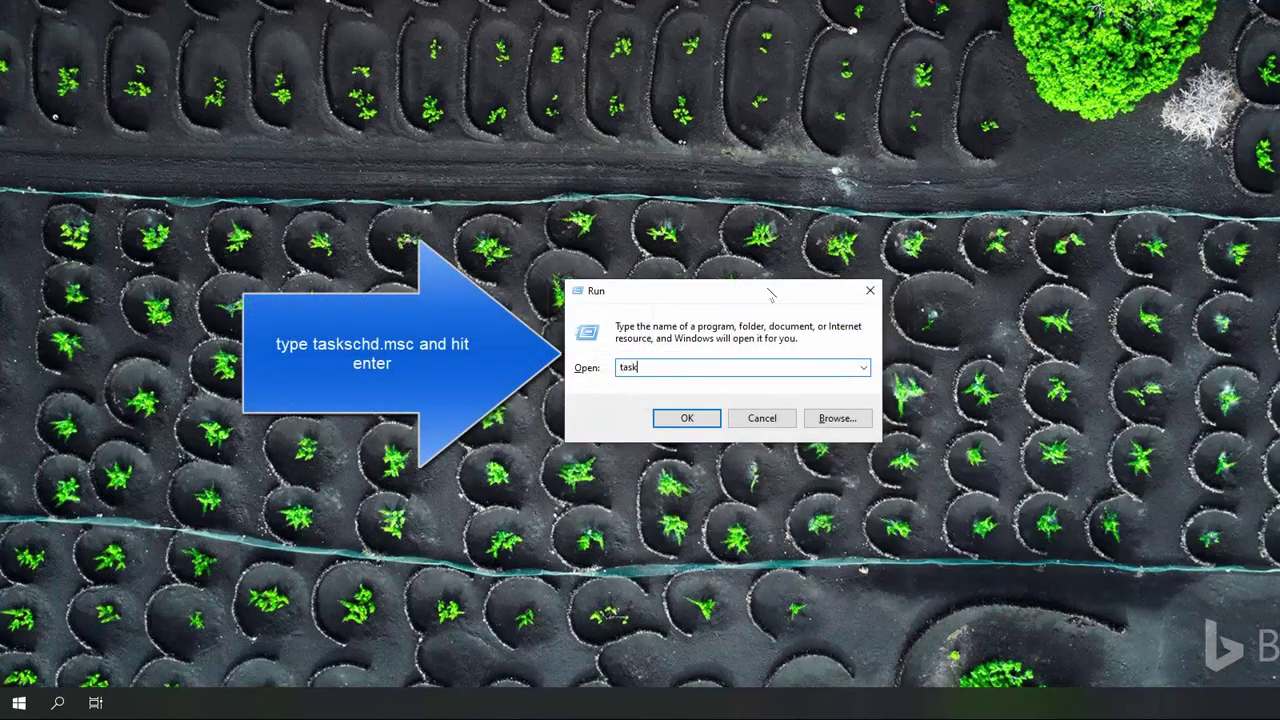
{"action": "type", "text": "schd.msc"}
{"action": "key", "text": "Return"}
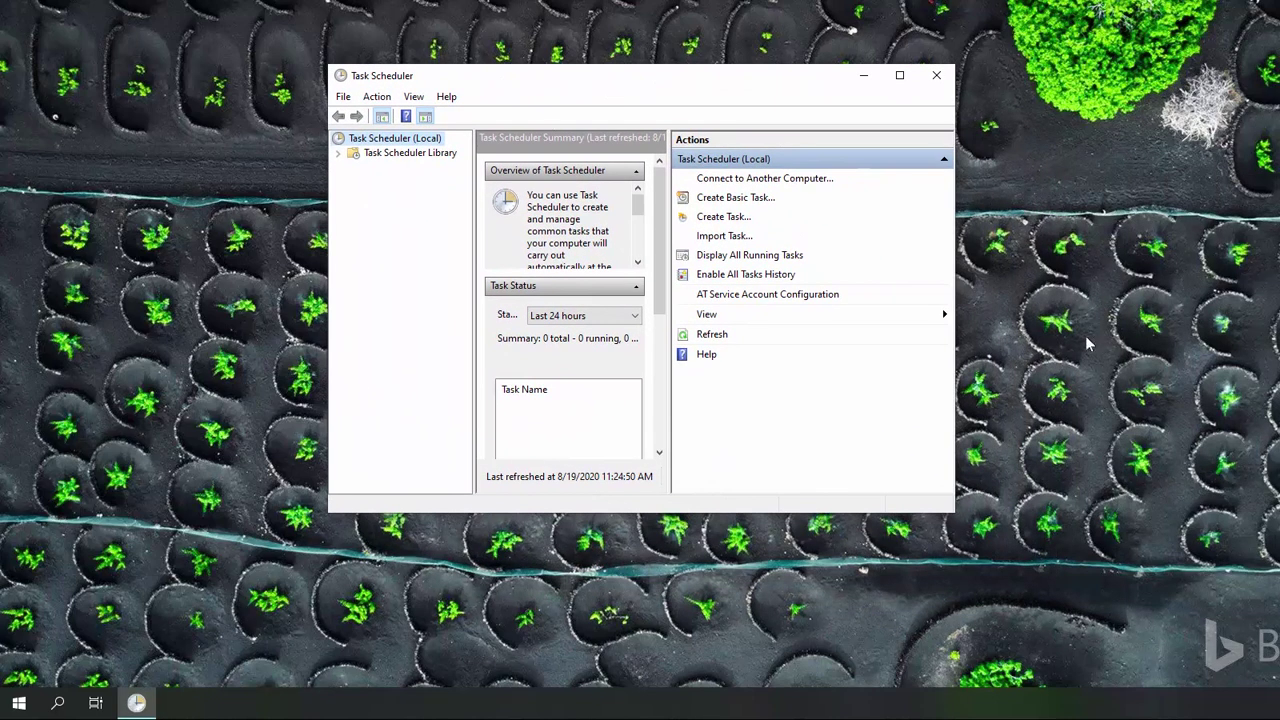
Step: Select the Task Scheduler Library and bring up its view options for hidden tasks
{"action": "left_click", "coordinate": [380, 153]}
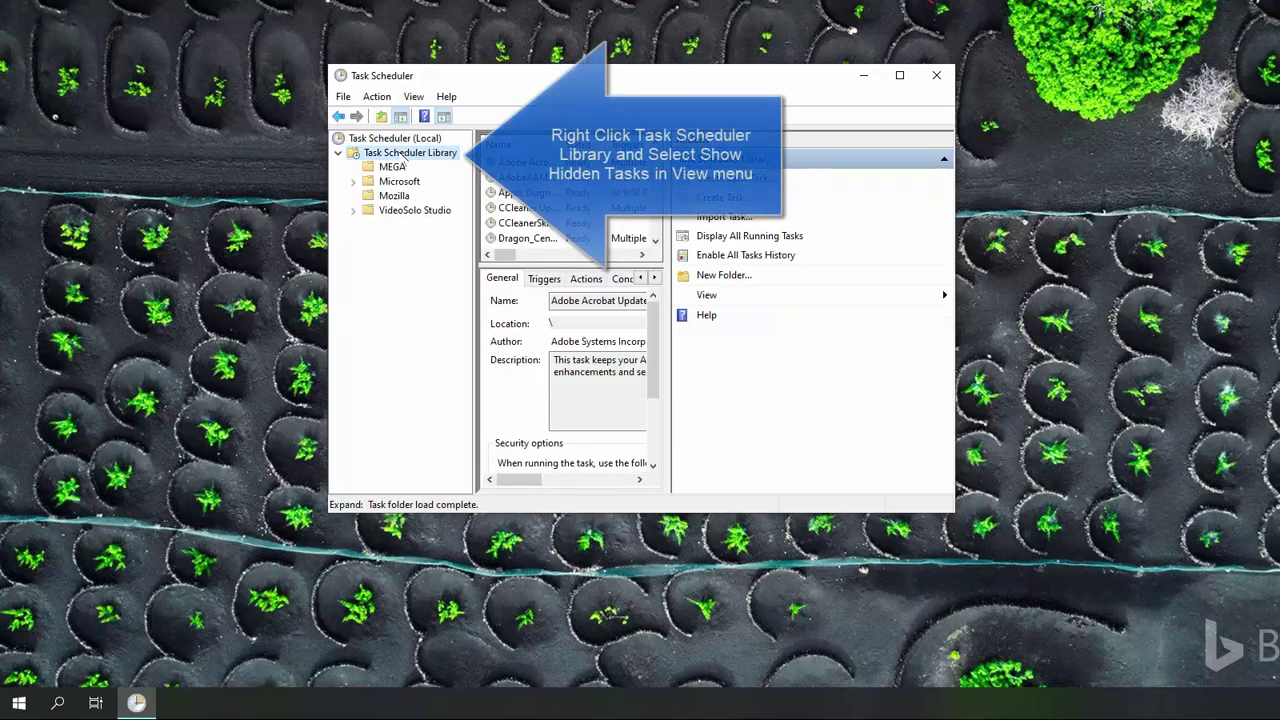
{"action": "right_click", "coordinate": [405, 153]}
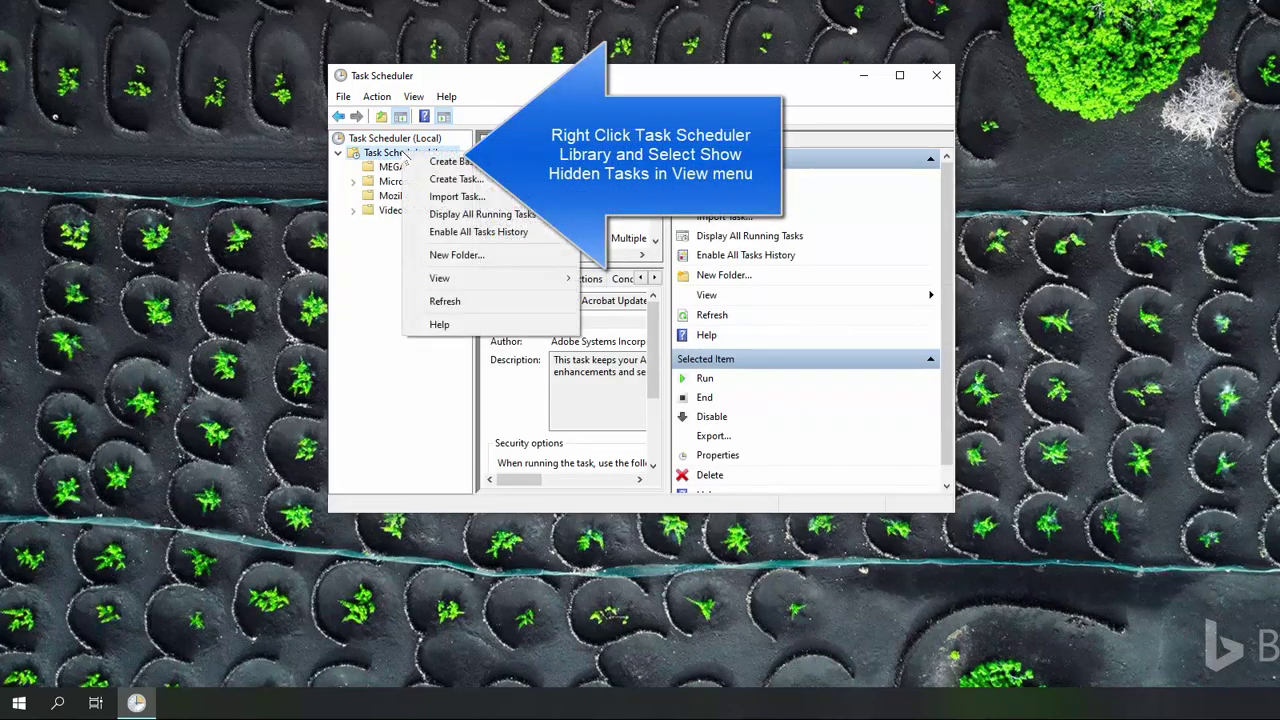
{"action": "mouse_move", "coordinate": [489, 280]}
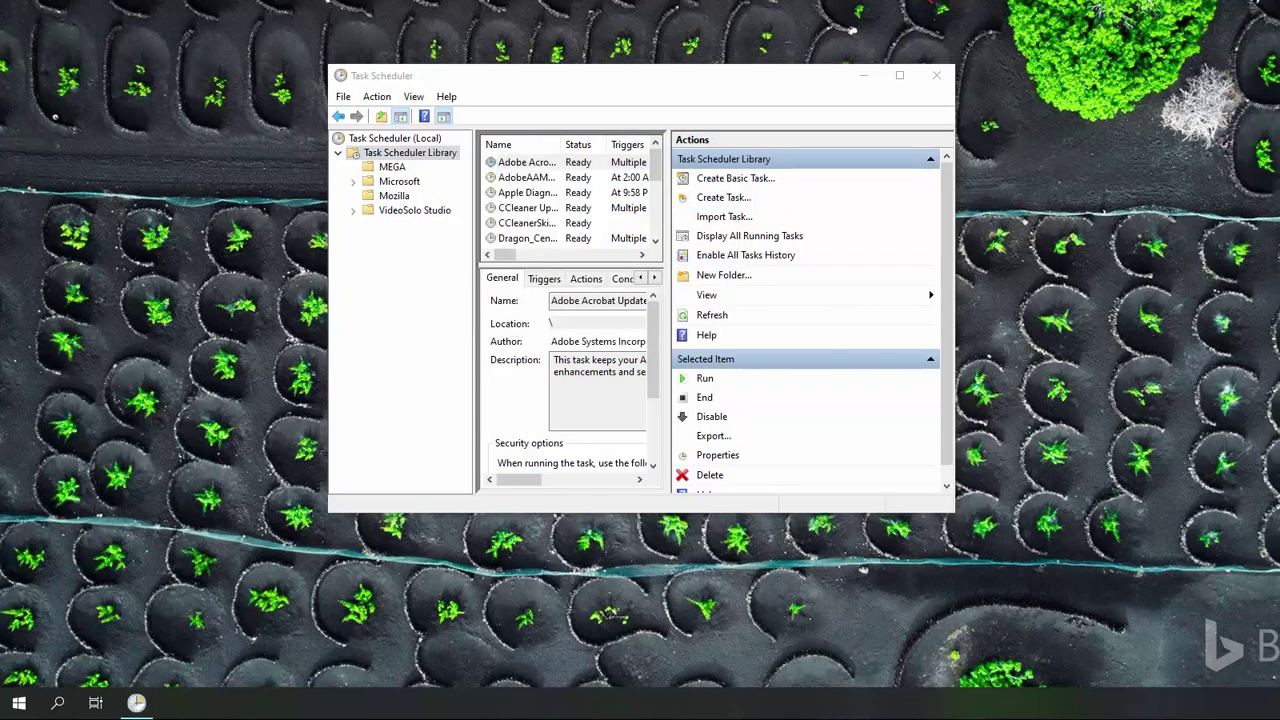
{"action": "left_click", "coordinate": [899, 75]}
{"action": "left_click", "coordinate": [719, 12]}
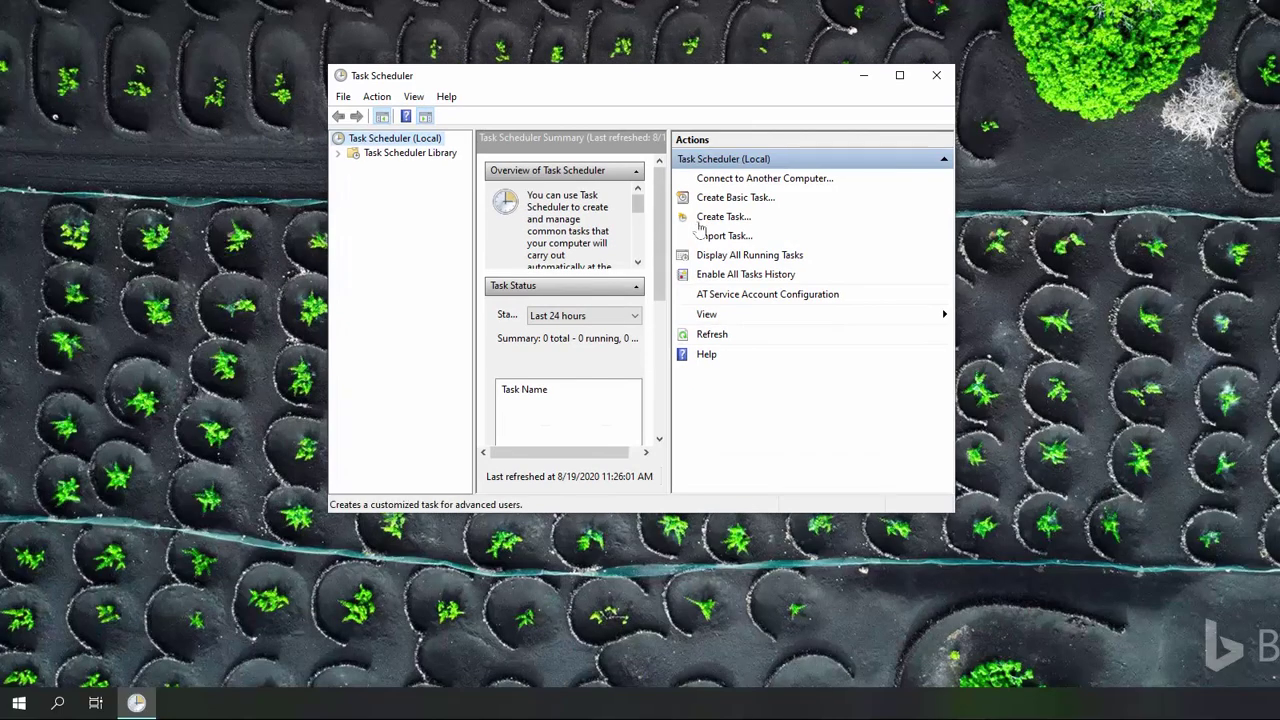
Step: Reposition and widen the Task Scheduler window, and show the tasks in the Task Scheduler Library
{"action": "left_click_drag", "start_coordinate": [652, 79], "coordinate": [454, 50]}
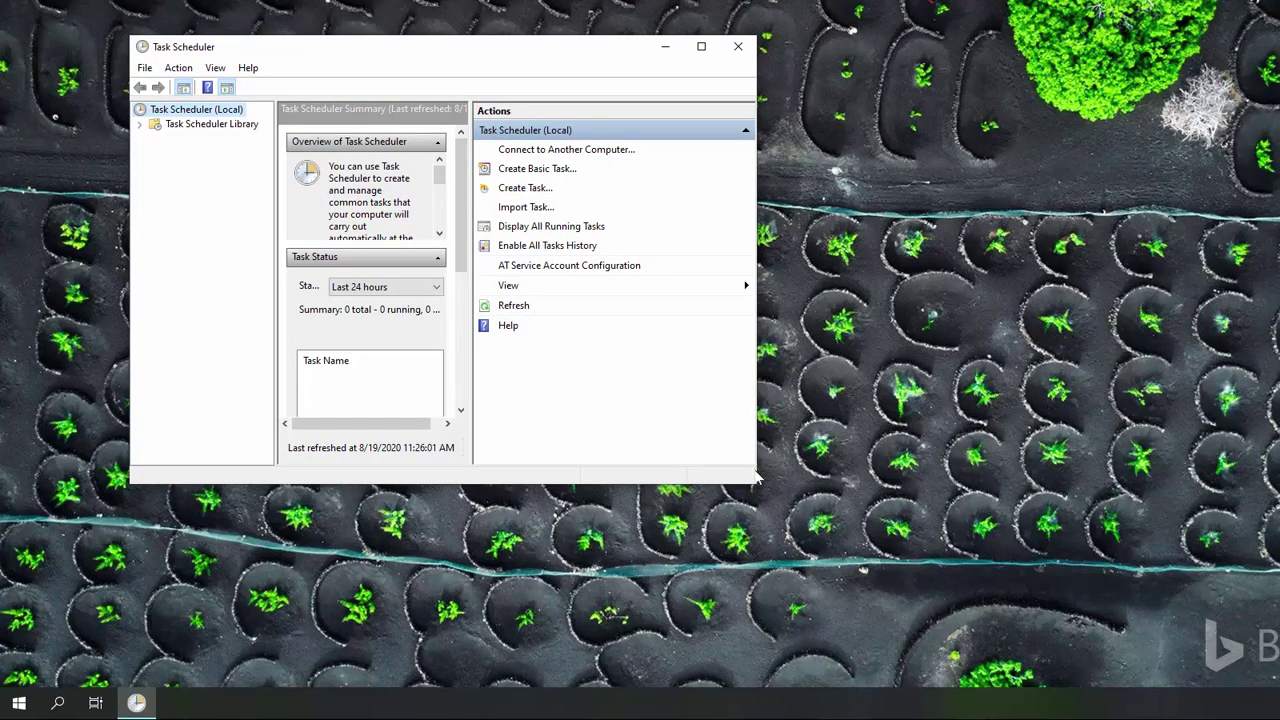
{"action": "left_click_drag", "start_coordinate": [757, 463], "coordinate": [1279, 466]}
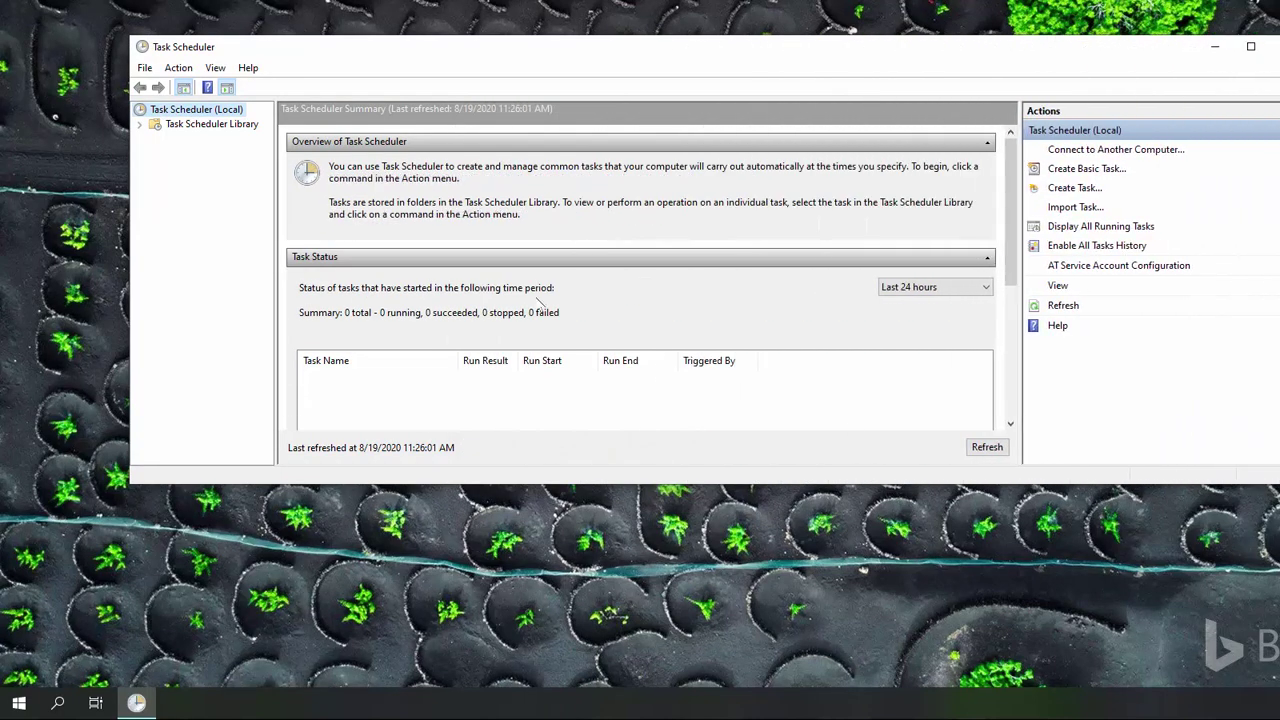
{"action": "left_click", "coordinate": [242, 128]}
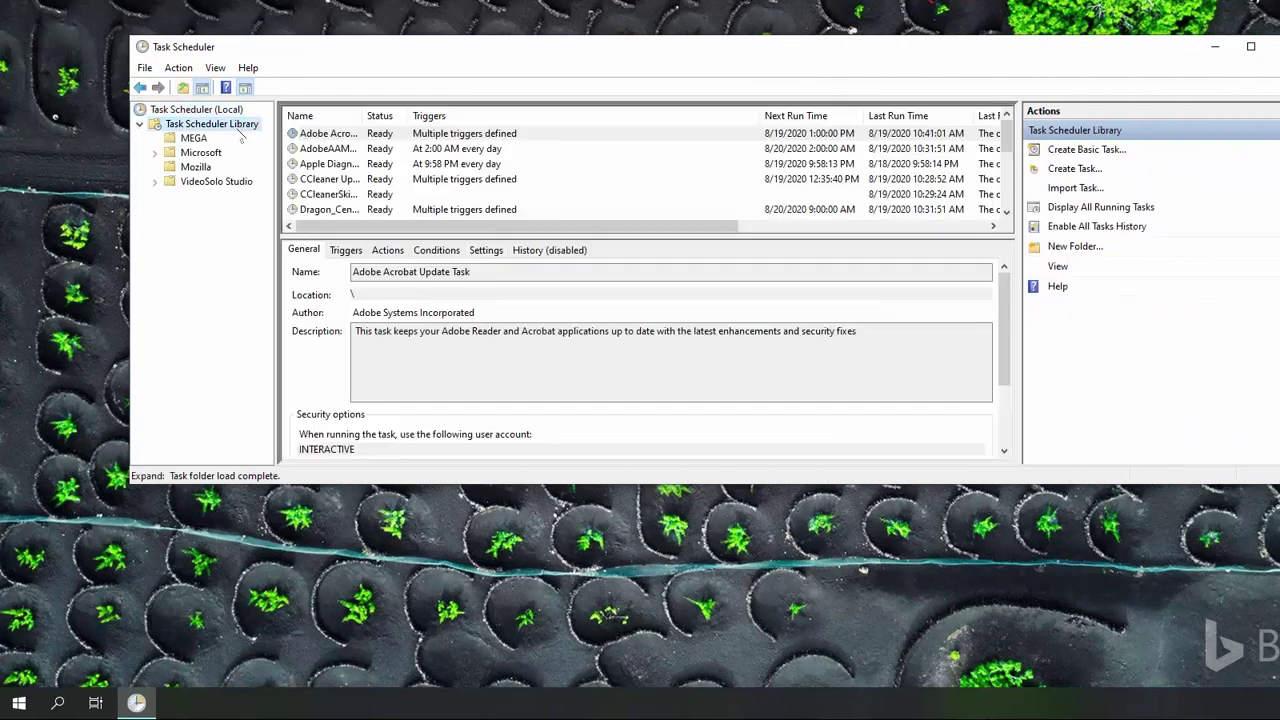
Step: Inspect the details of the CCleanerSkipUAC and Dragon_Center_updater tasks, and close Task Scheduler
{"action": "left_click", "coordinate": [358, 196]}
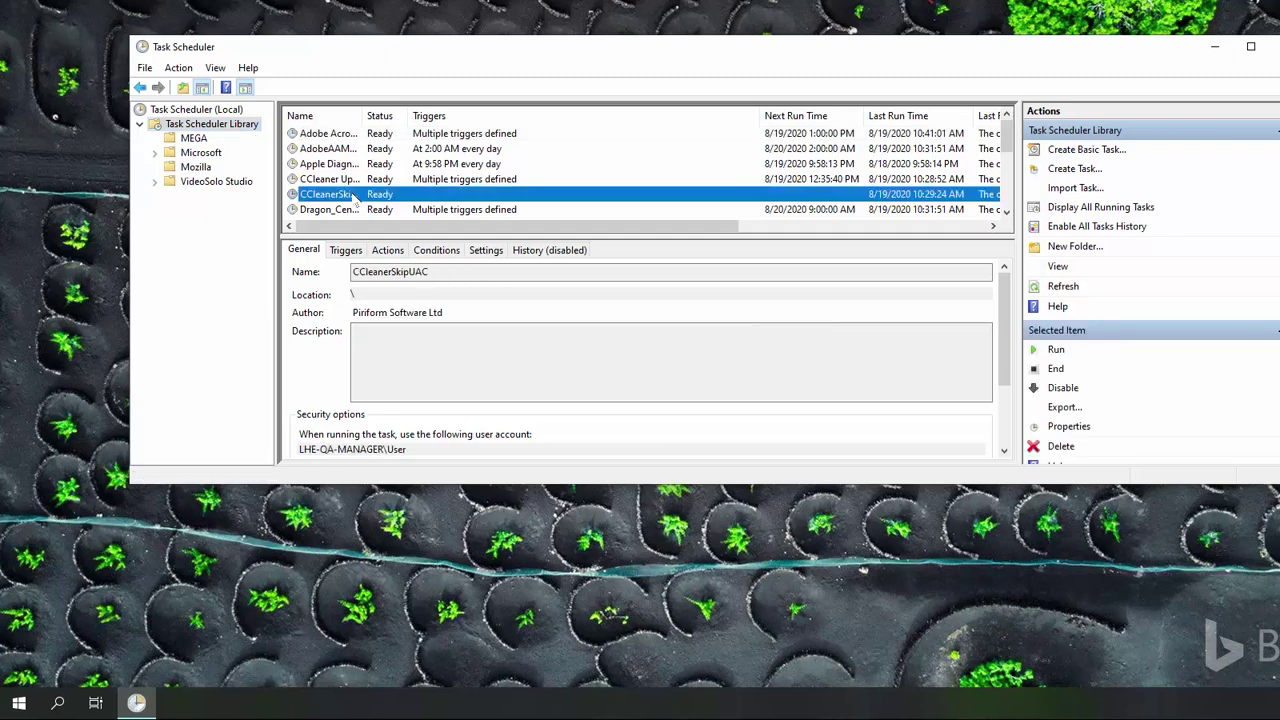
{"action": "left_click", "coordinate": [361, 210]}
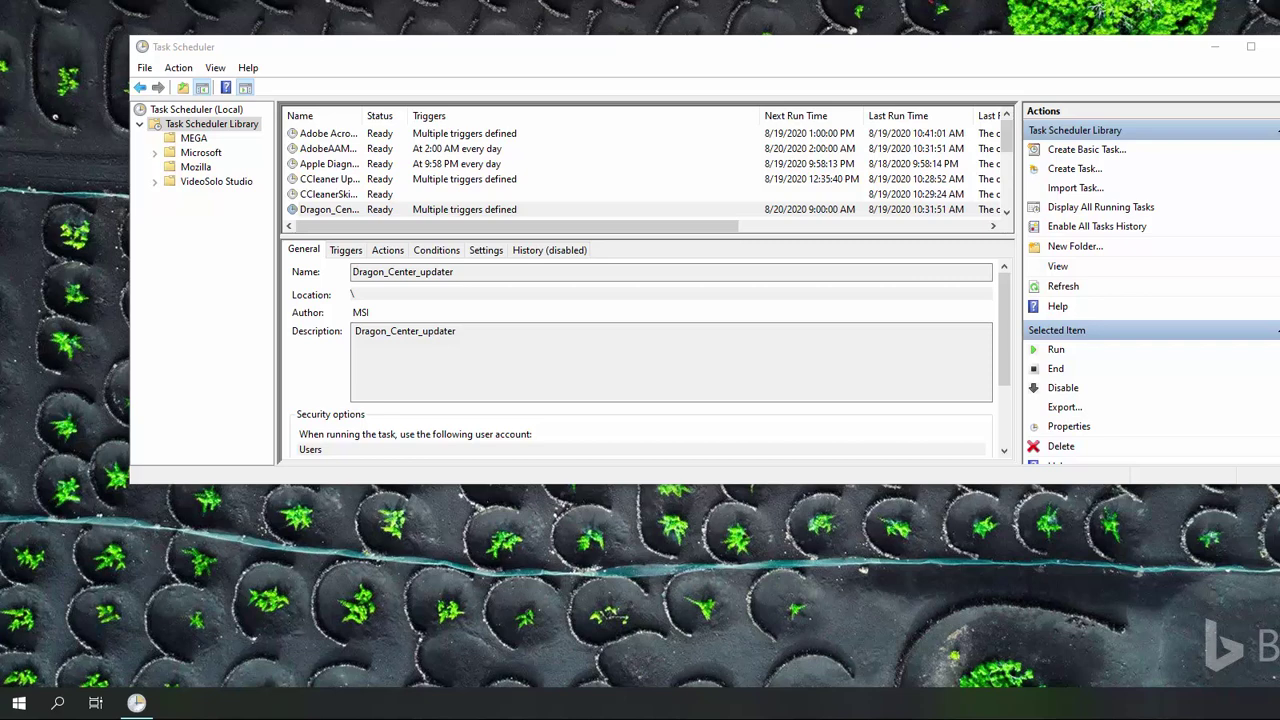
{"action": "left_click", "coordinate": [1276, 46]}
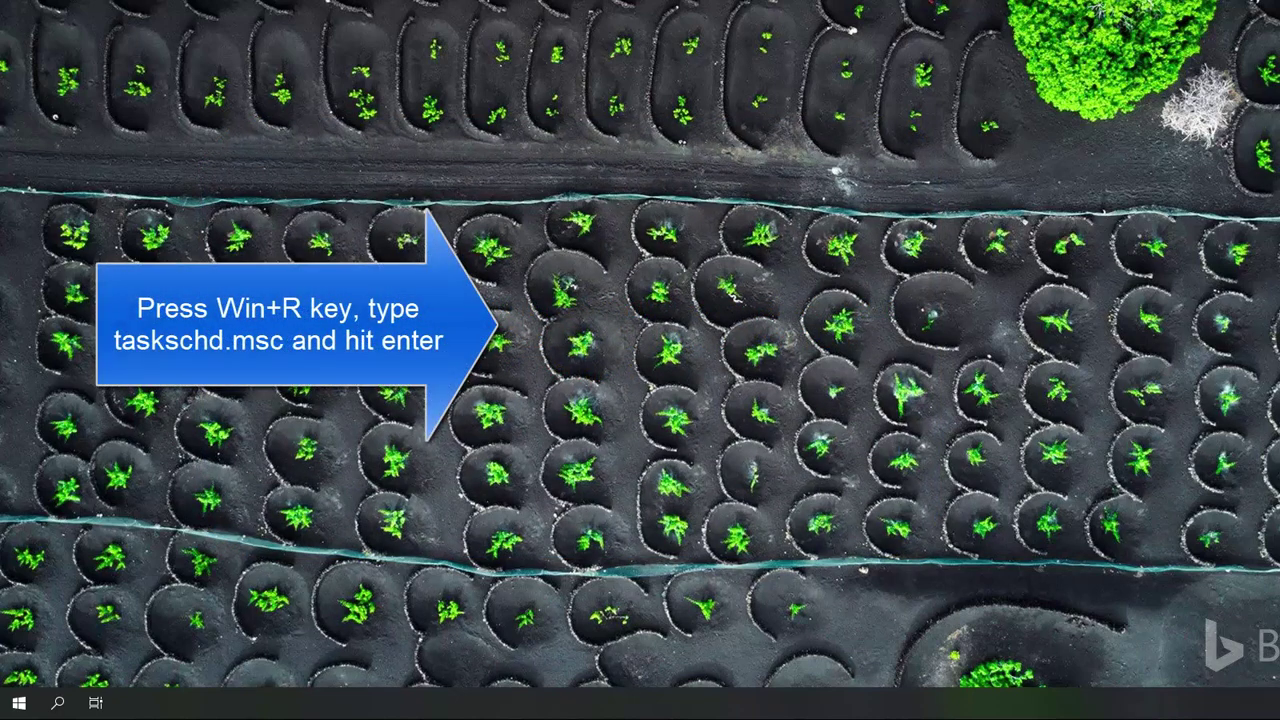
Step: Relaunch Task Scheduler with taskschd.msc and enlarge the task list pane of the Task Scheduler Library
{"action": "key", "text": "super+r"}
{"action": "left_click_drag", "start_coordinate": [839, 269], "coordinate": [810, 236]}
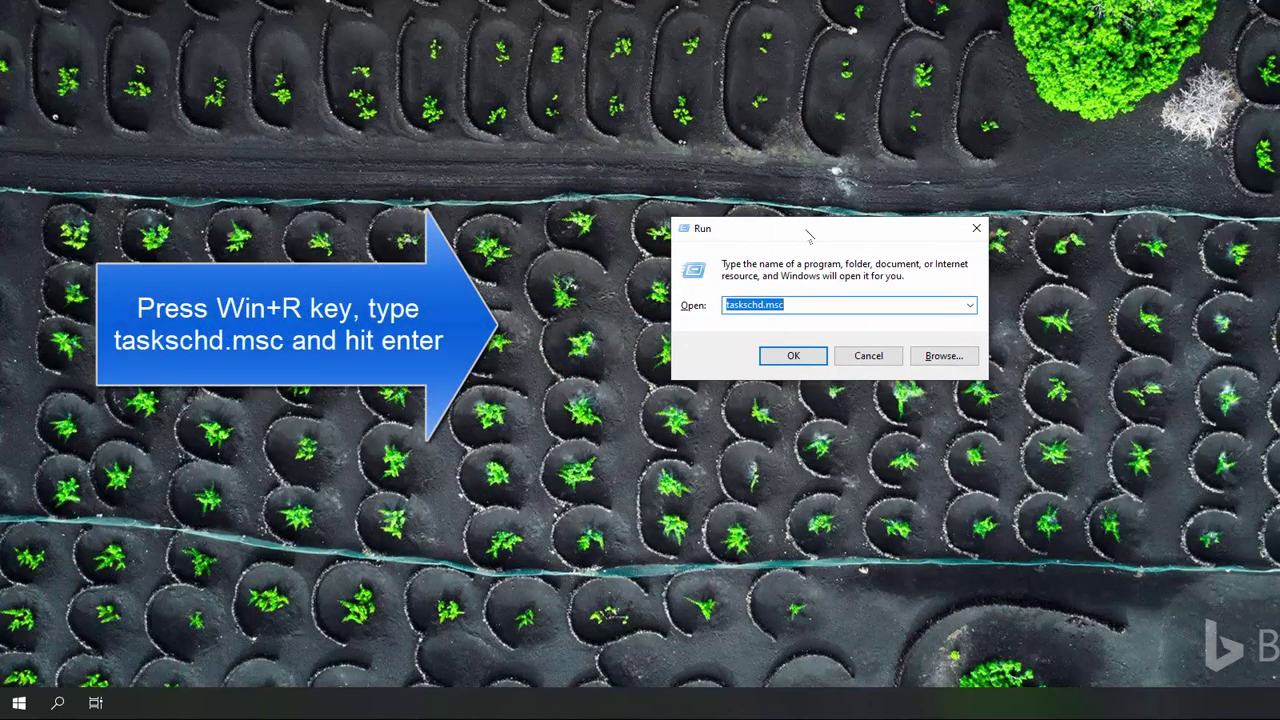
{"action": "key", "text": "Return"}
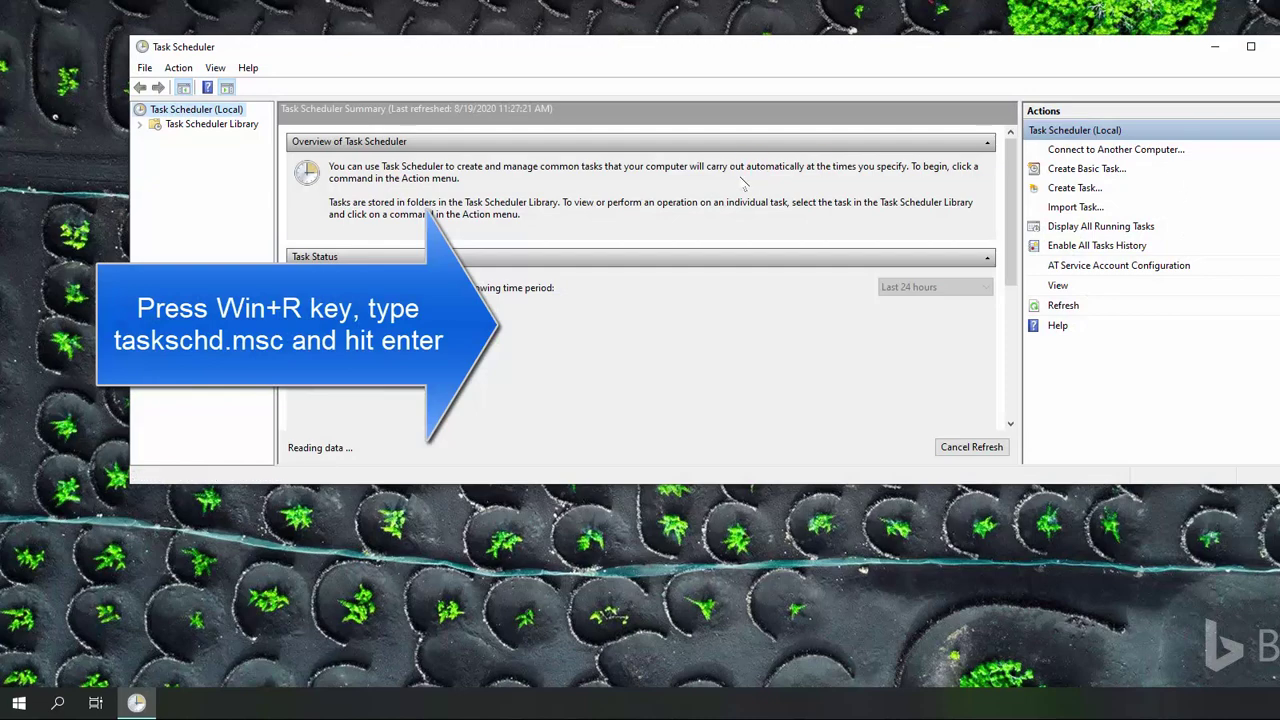
{"action": "left_click", "coordinate": [236, 123]}
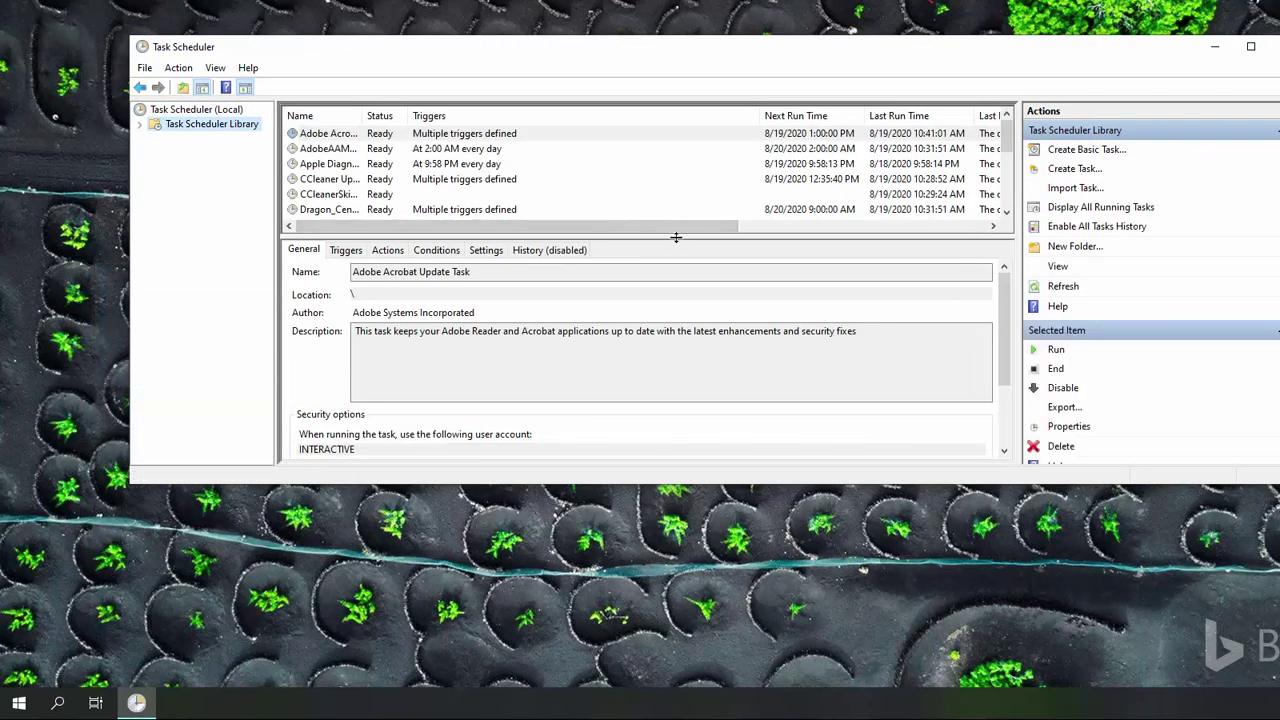
{"action": "left_click_drag", "start_coordinate": [676, 237], "coordinate": [678, 364]}
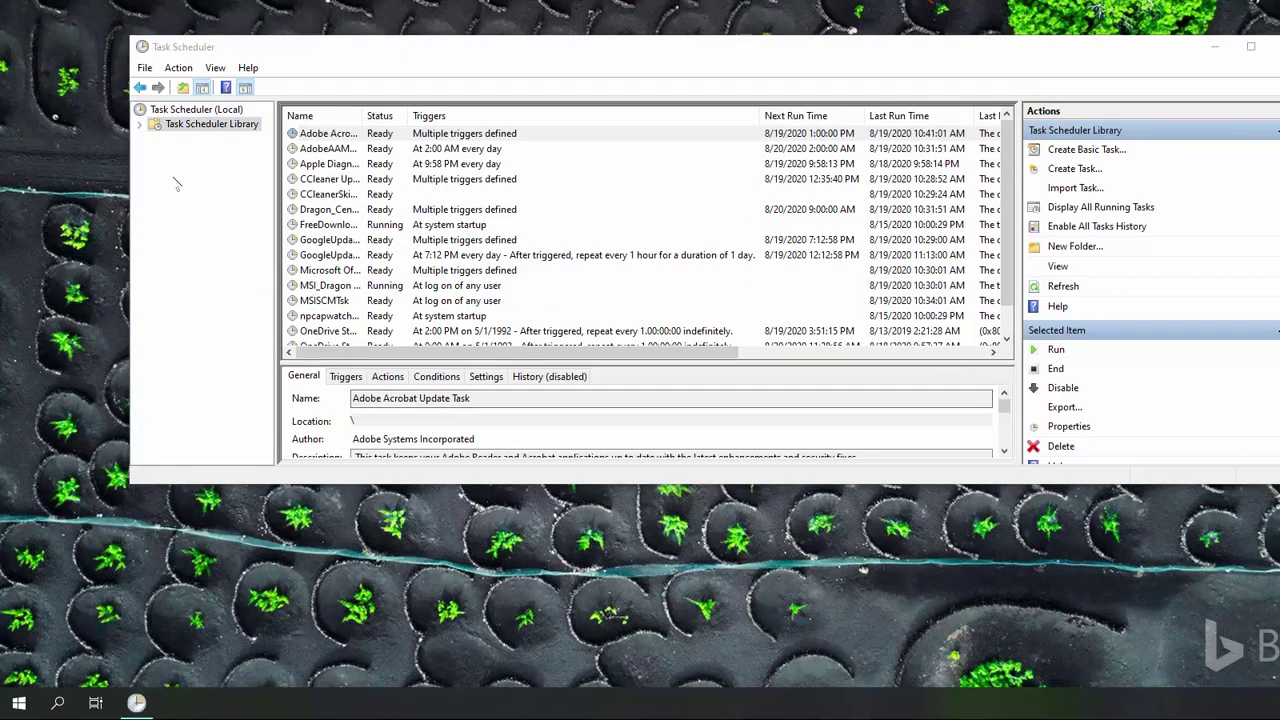
Step: Open the library's Microsoft > Office folder and widen the Name column to look through the full task names
{"action": "double_click", "coordinate": [175, 129]}
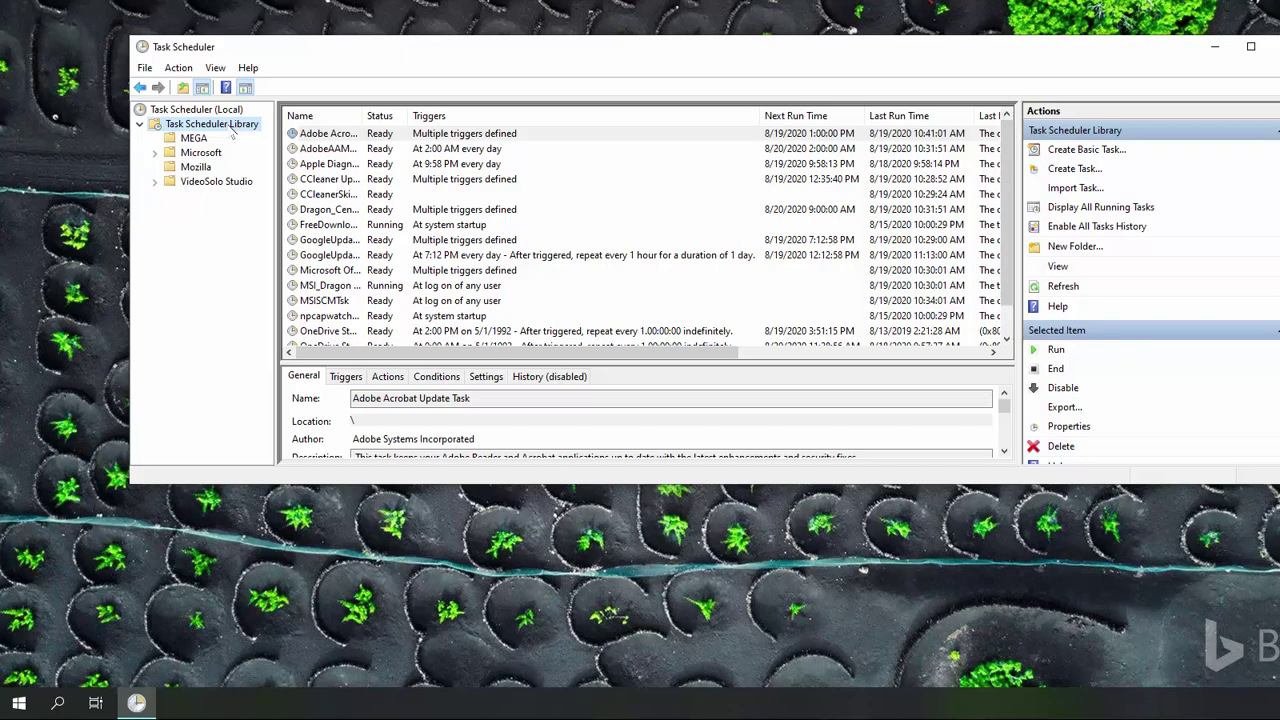
{"action": "double_click", "coordinate": [210, 155]}
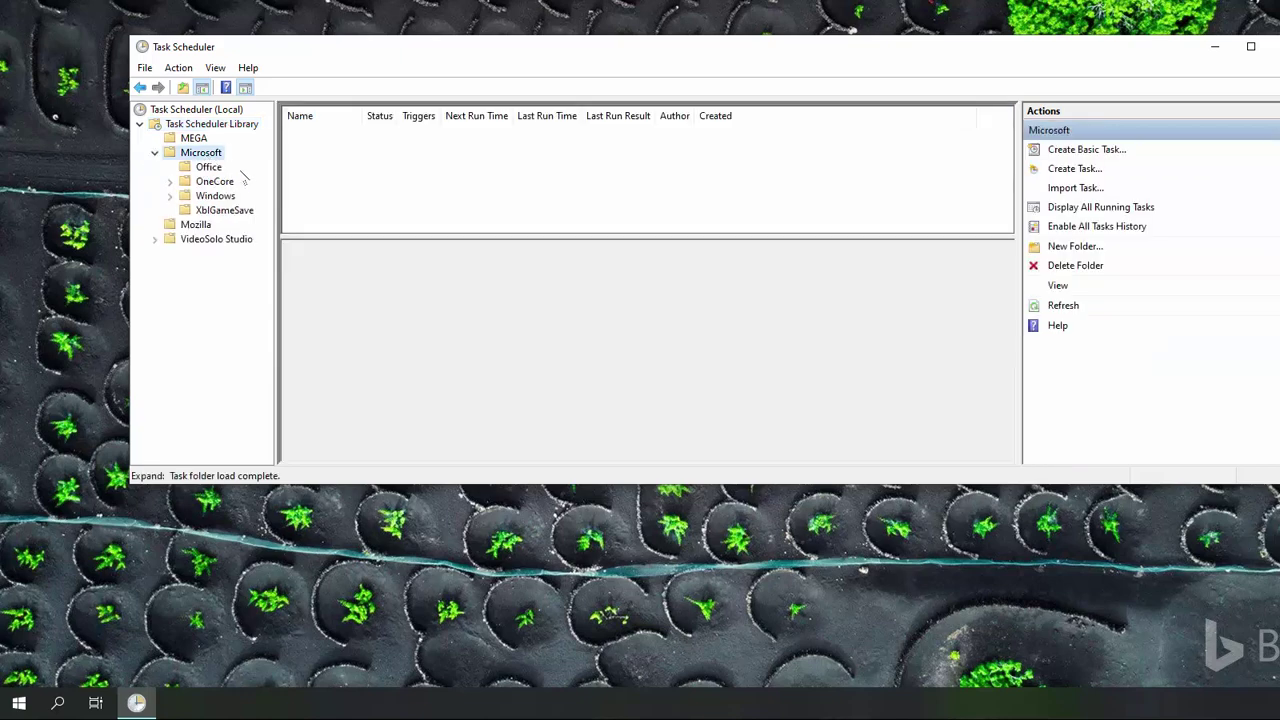
{"action": "left_click", "coordinate": [222, 170]}
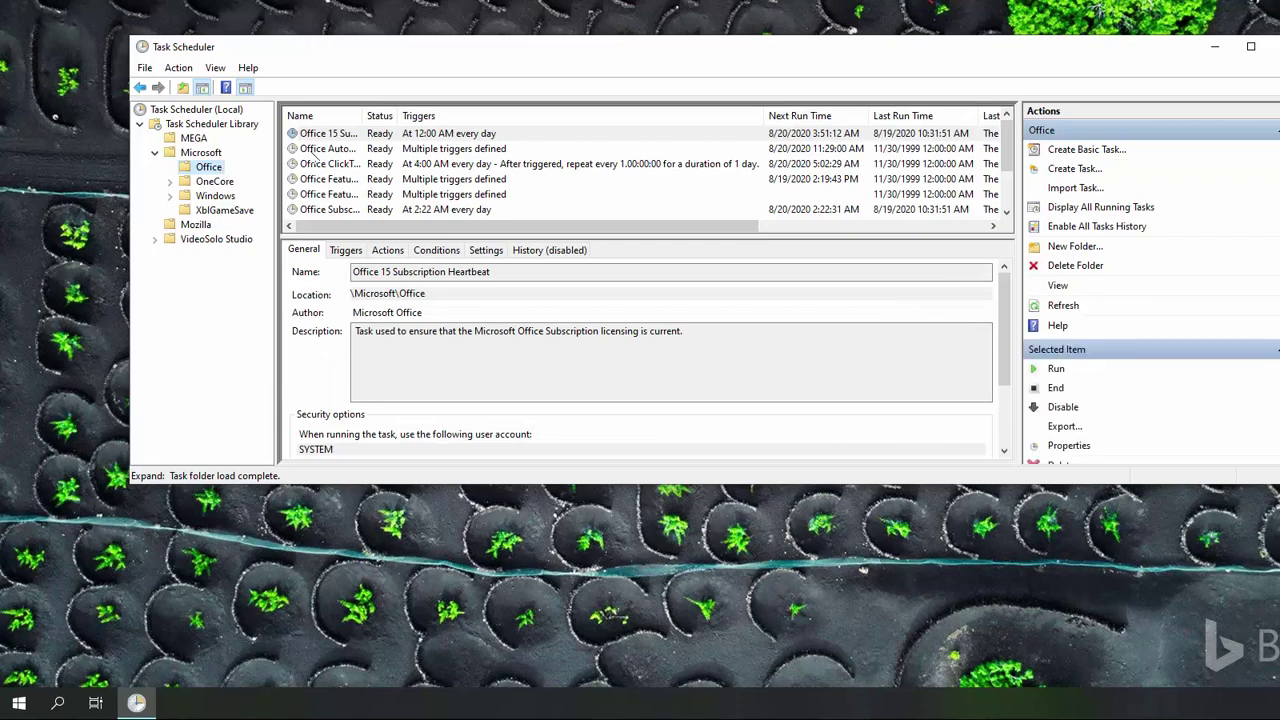
{"action": "left_click_drag", "start_coordinate": [359, 118], "coordinate": [578, 119]}
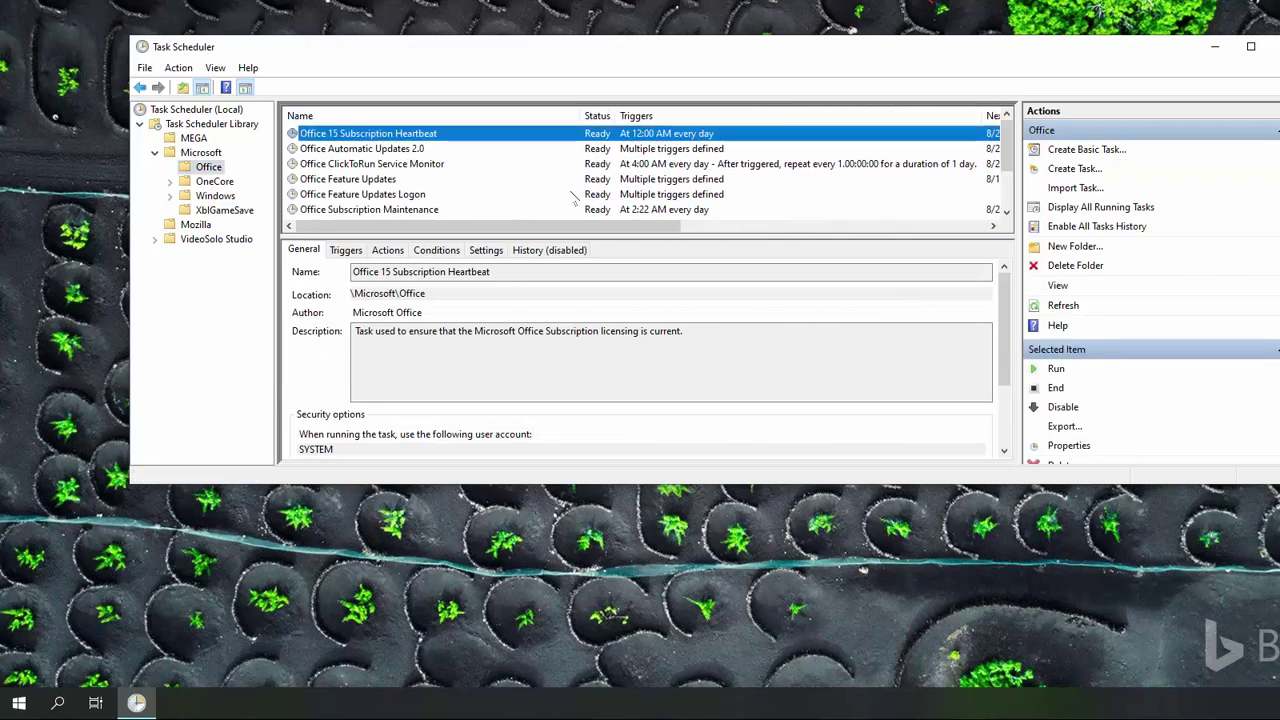
{"action": "scroll", "coordinate": [573, 195], "scroll_direction": "down", "scroll_amount": 2}
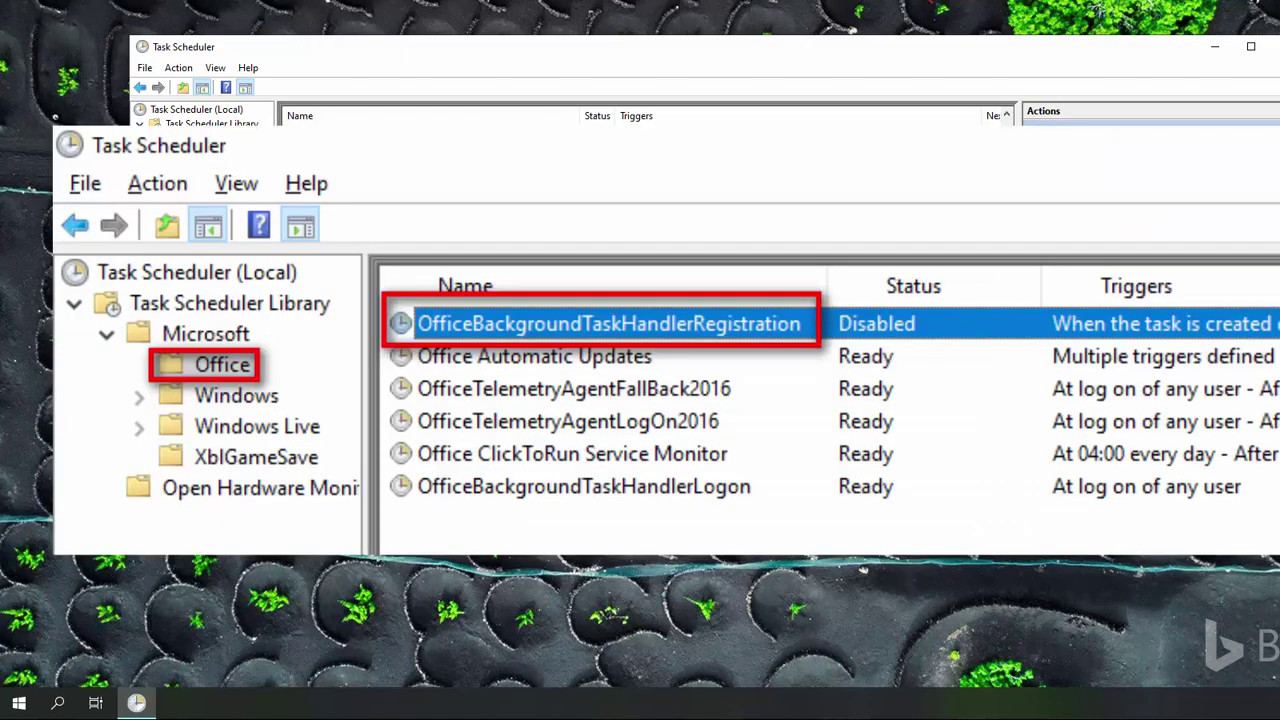